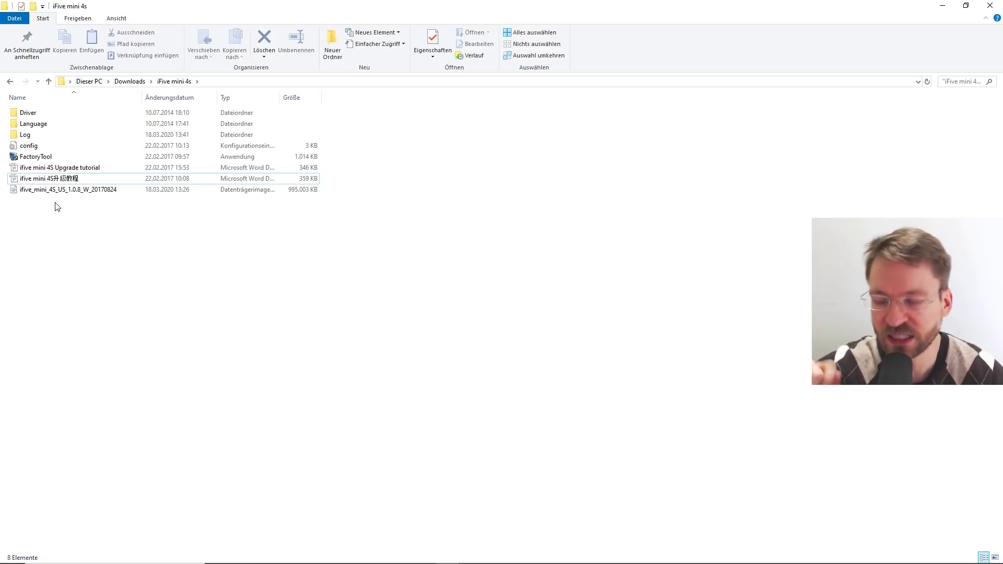
Step: Inspect the properties of the firmware image ifive_mini_4S_US_1.0.8_W_20170824, and close them again
click(51, 190)
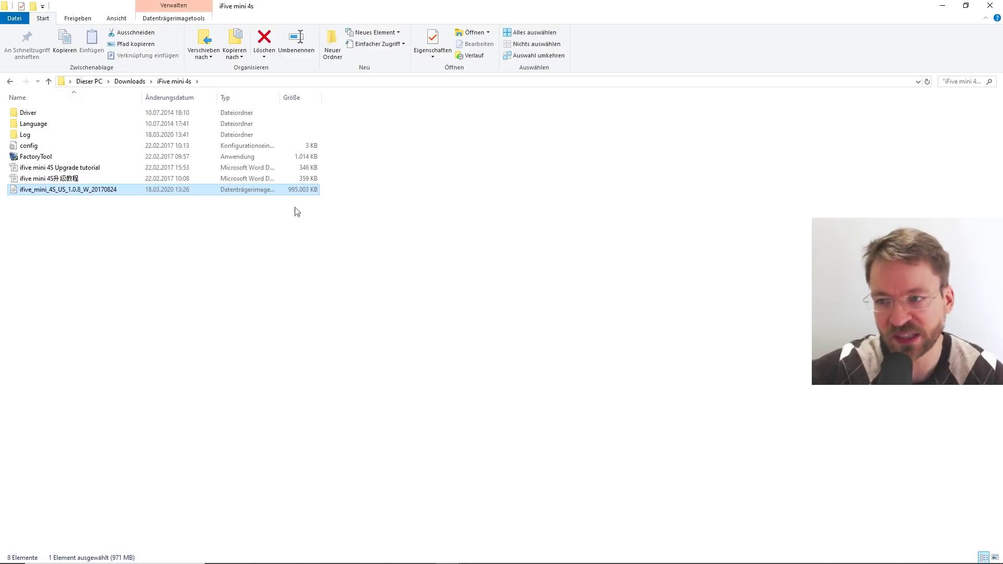
right_click(64, 191)
click(106, 380)
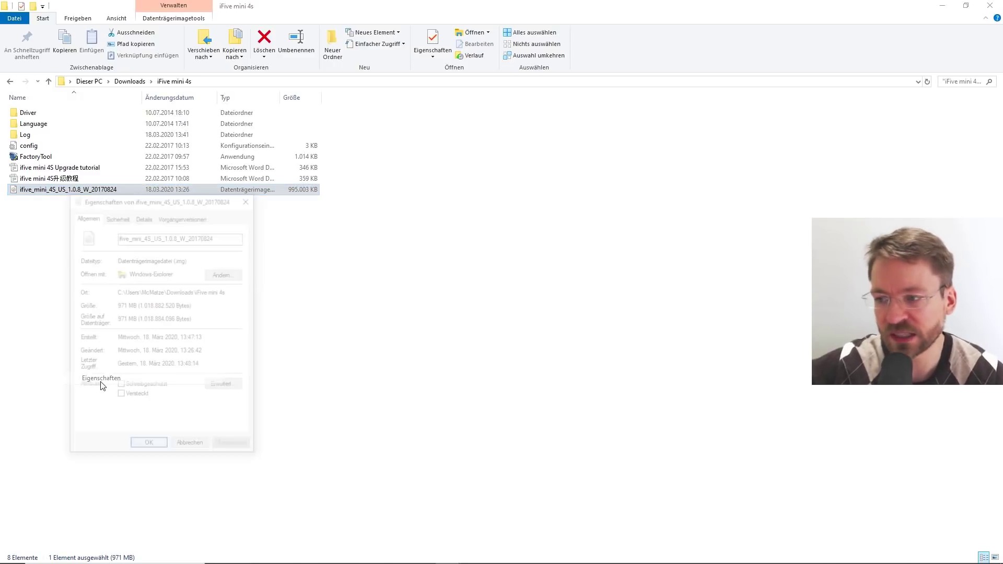
click(187, 260)
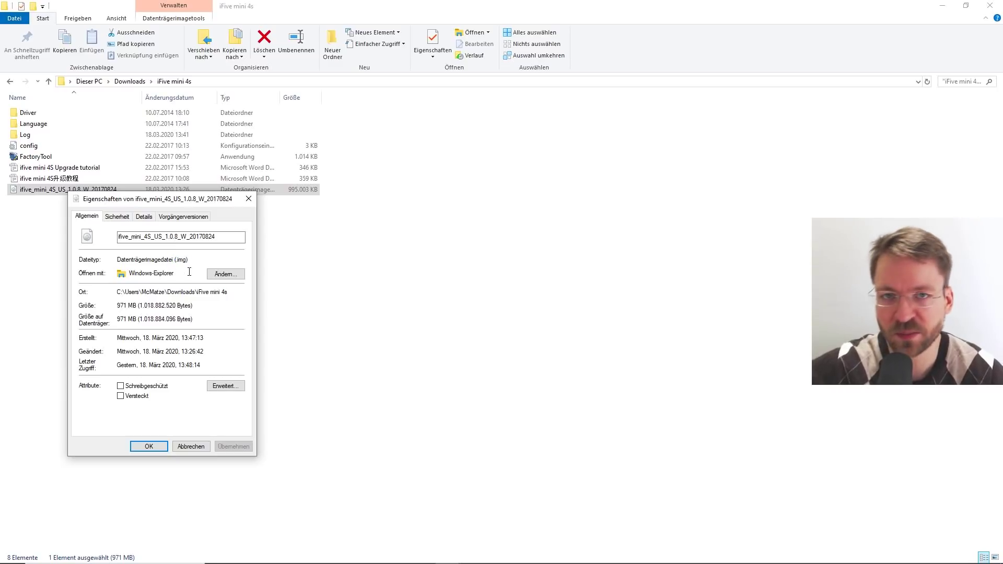
click(33, 277)
click(104, 192)
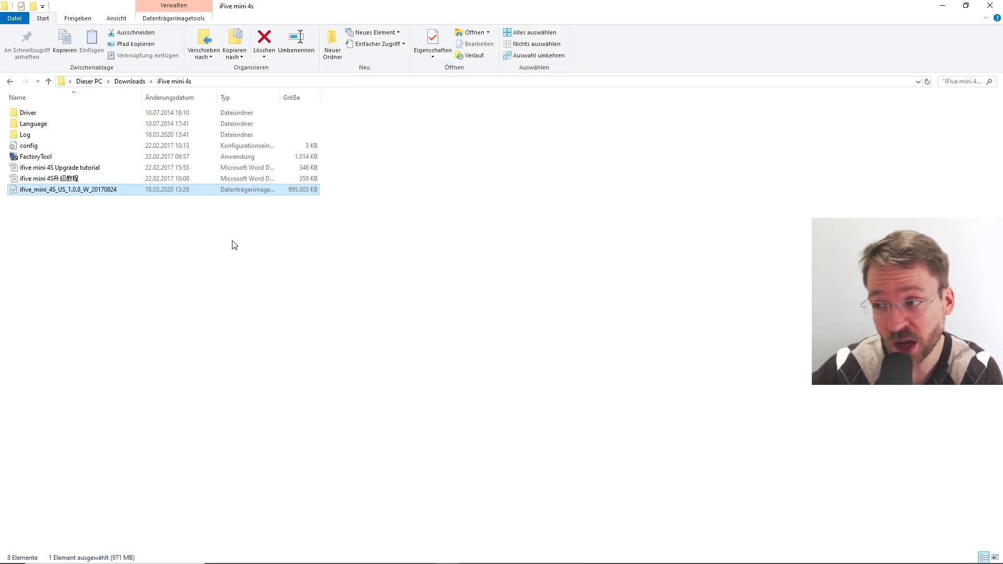
Step: Read the driver installation and firmware upgrade instructions in the "ifive mini 4S Upgrade tutorial" document, and close it
click(71, 180)
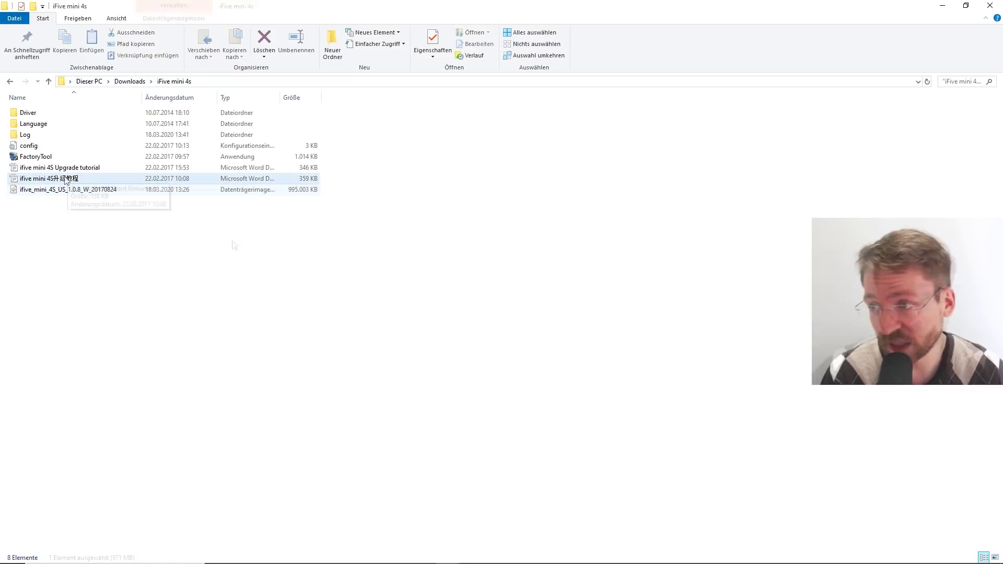
double_click(85, 168)
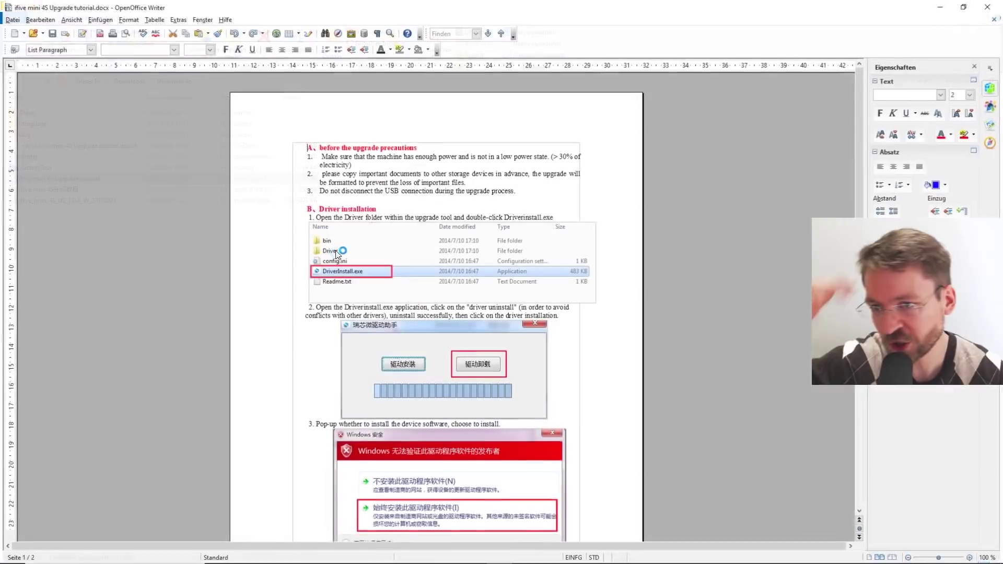
scroll(599, 333, down, 5)
scroll(600, 332, down, 6)
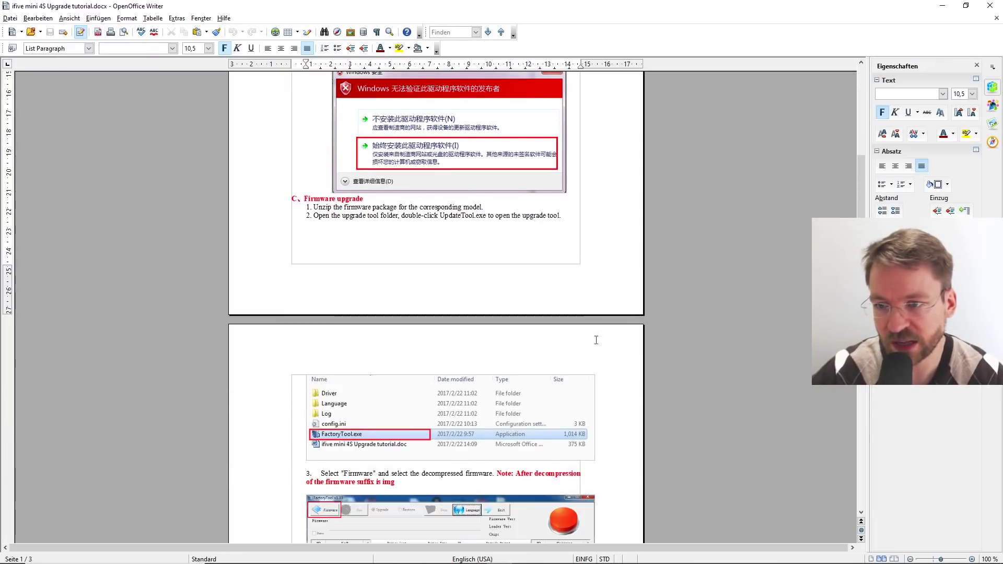
scroll(595, 302, up, 3)
click(989, 6)
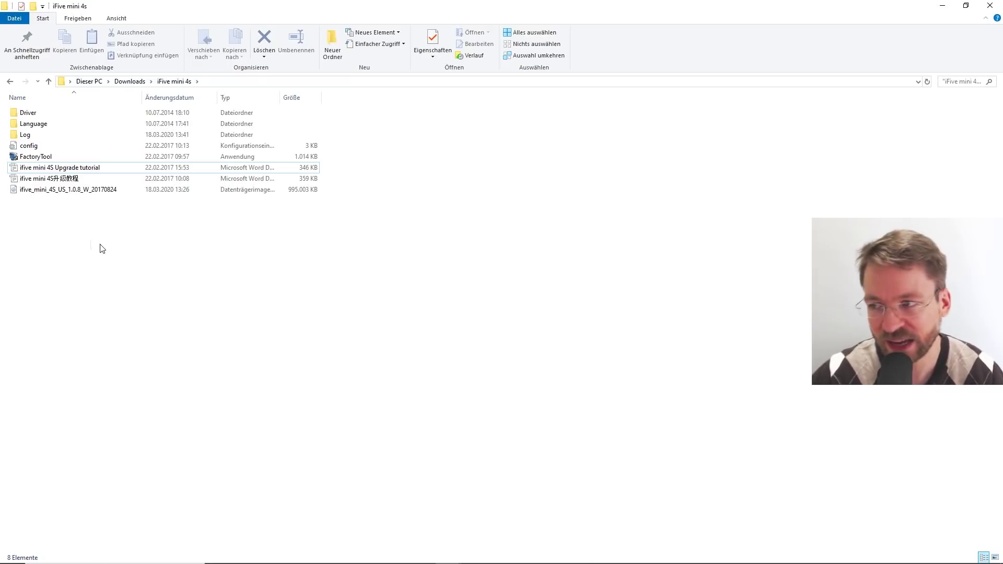
Step: Look at the DriverInstall application in the Driver folder, close it without installing, and return to the iFive mini 4s folder
double_click(30, 113)
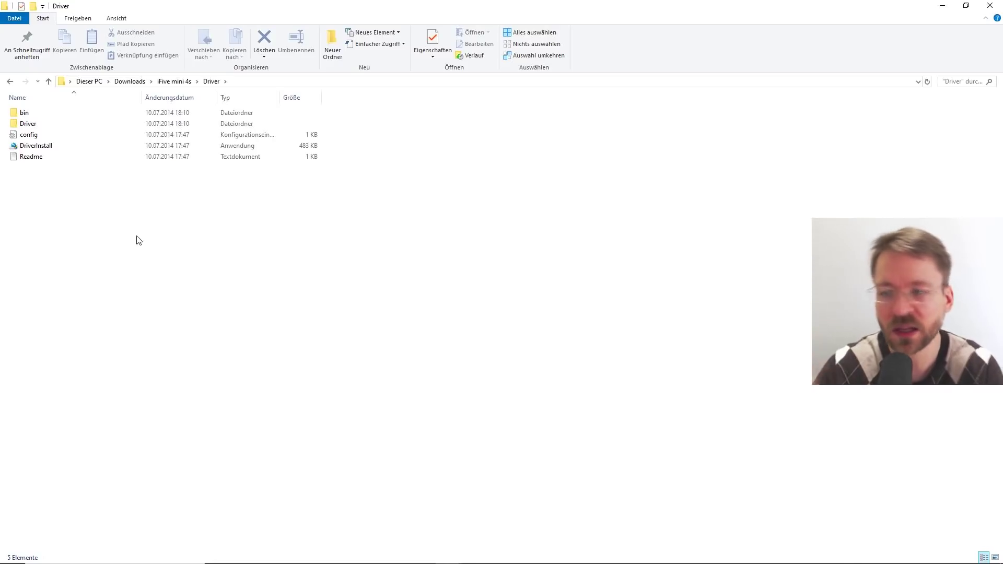
double_click(32, 124)
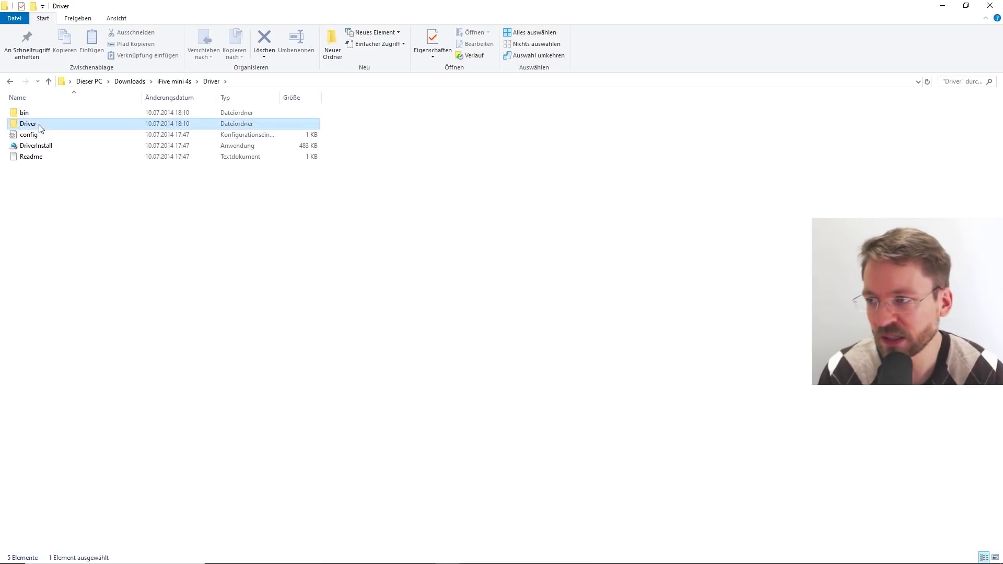
key(alt+Left)
double_click(37, 146)
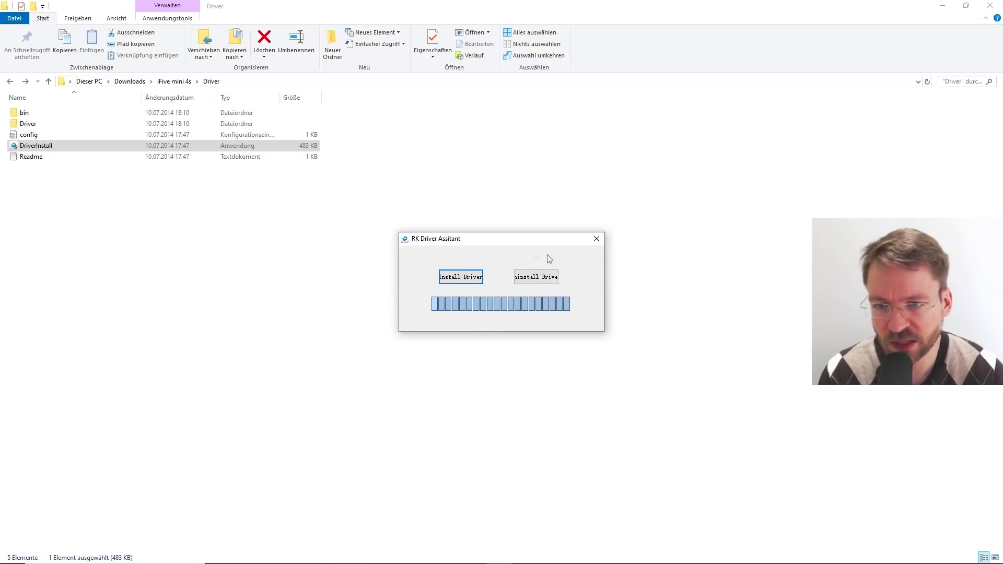
click(595, 238)
double_click(62, 145)
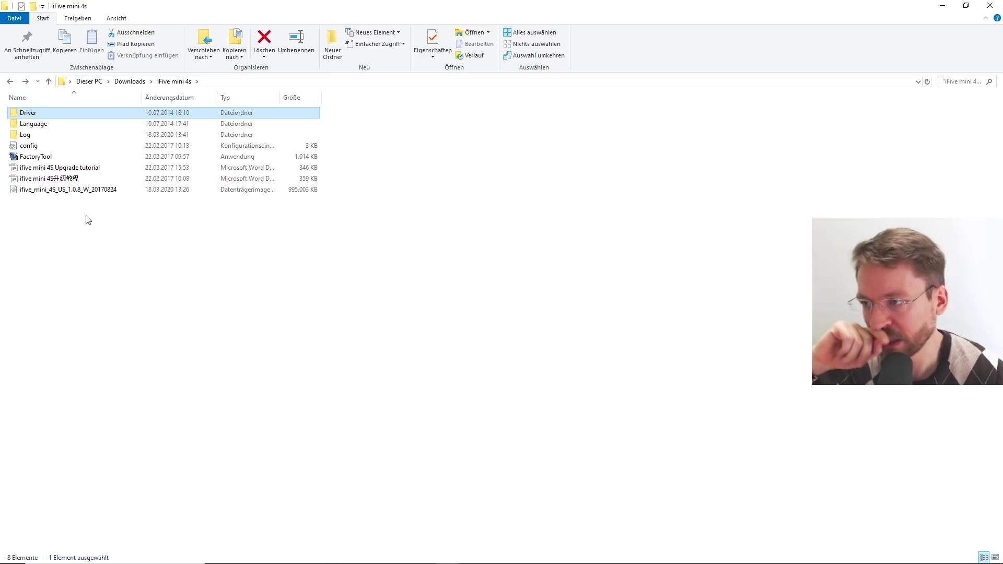
Step: Launch FactoryTool from the iFive mini 4s folder
click(90, 223)
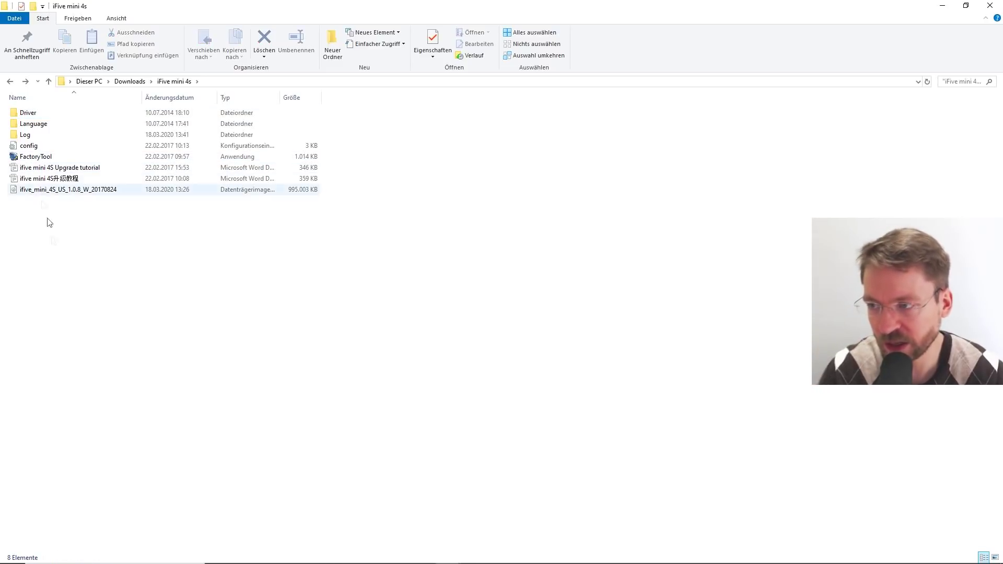
double_click(41, 157)
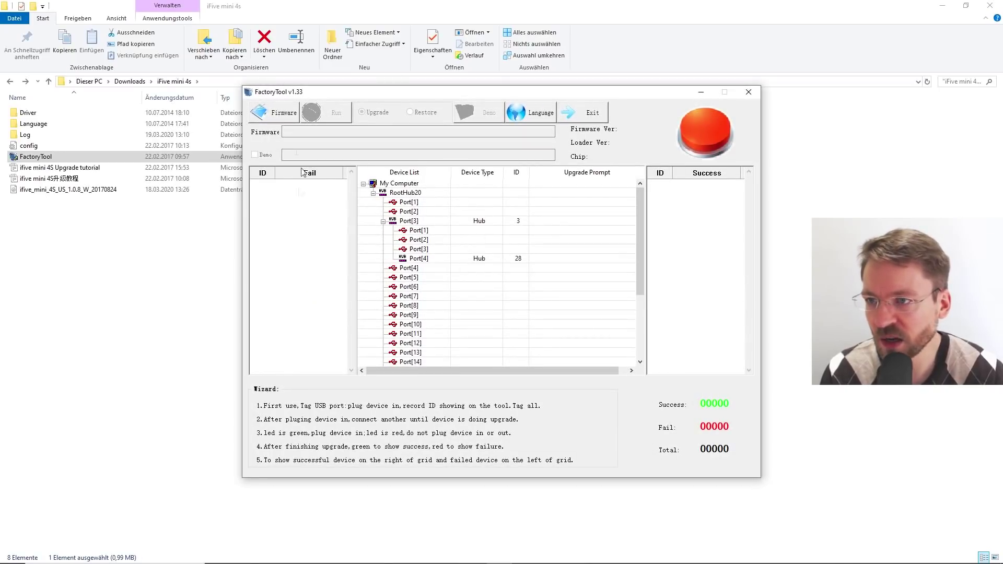
click(292, 113)
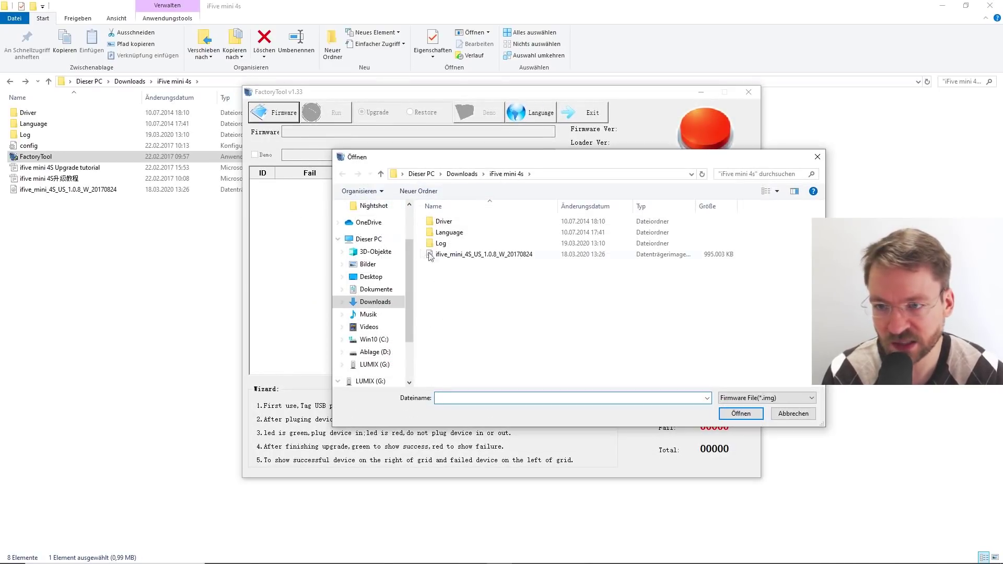
click(434, 254)
click(792, 414)
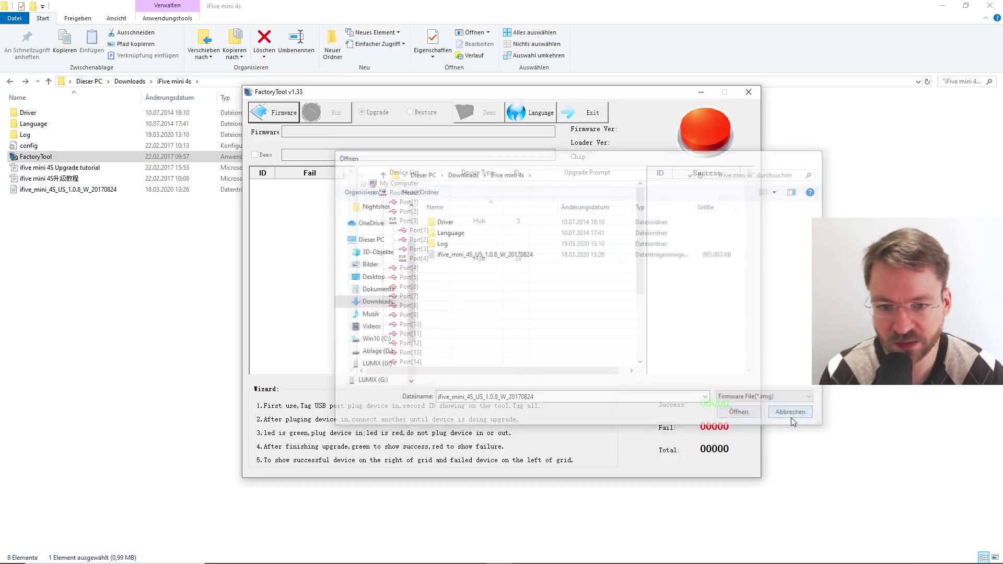
Step: Load the firmware image ifive_mini_4S_US_1.0.8_W_20170824 into FactoryTool
click(285, 113)
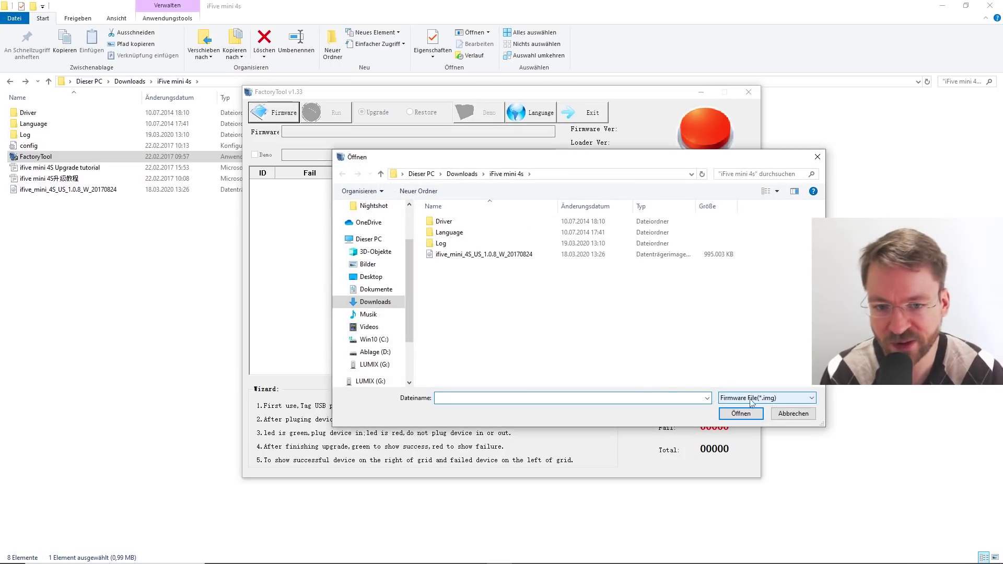
click(485, 255)
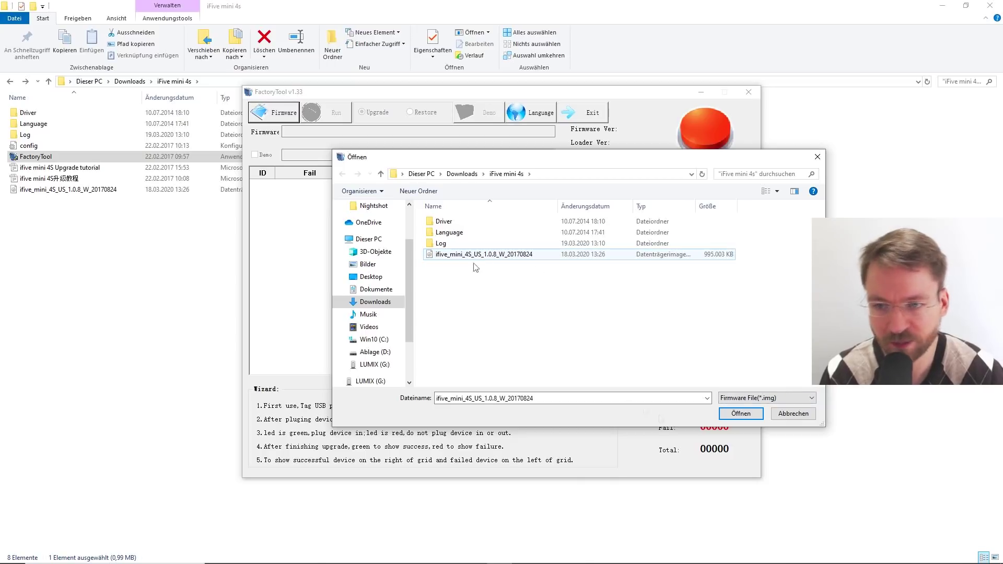
click(733, 413)
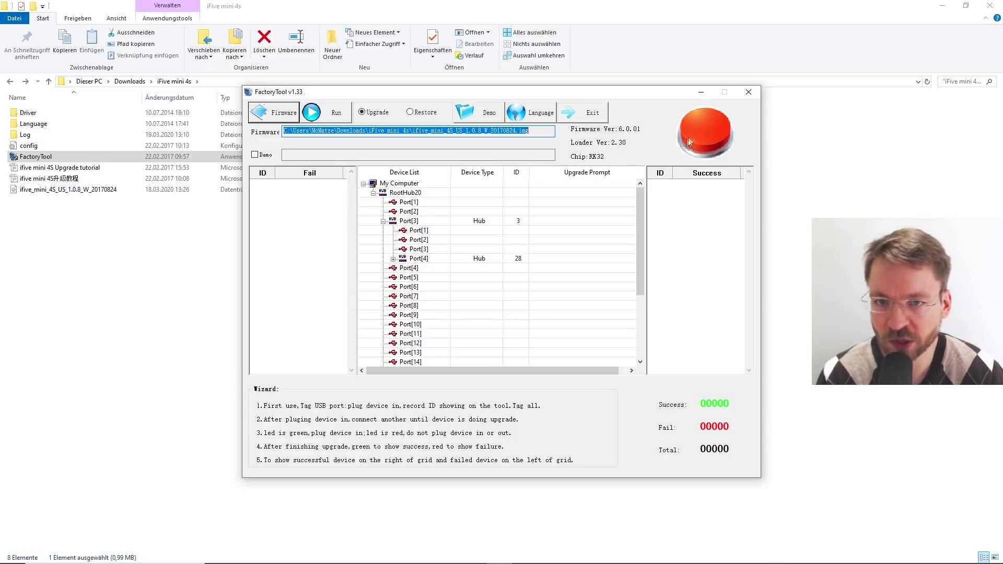
Step: Choose Restore mode and run the firmware flash for the Loader device on Port[1] under the Port[3] hub
click(418, 113)
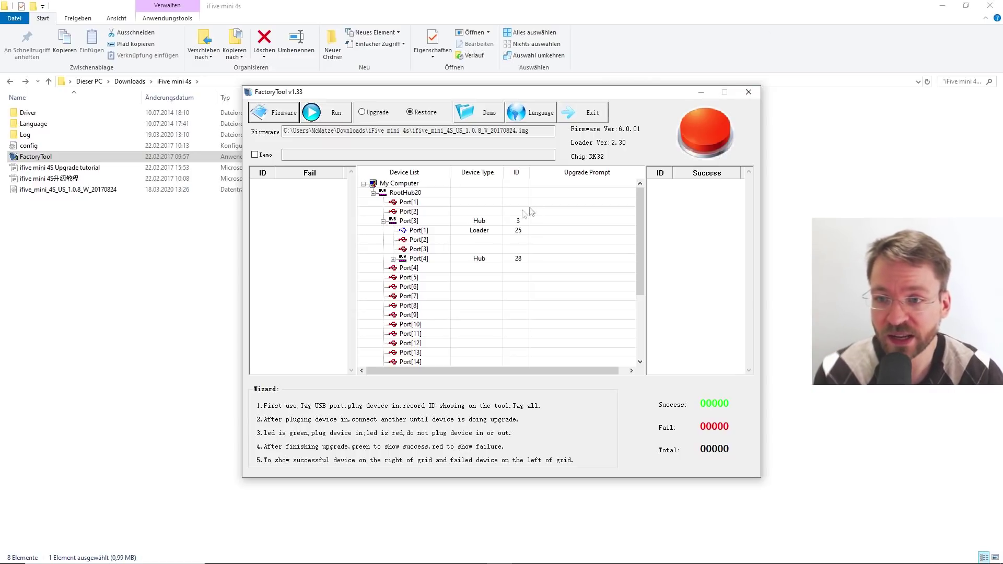
click(473, 231)
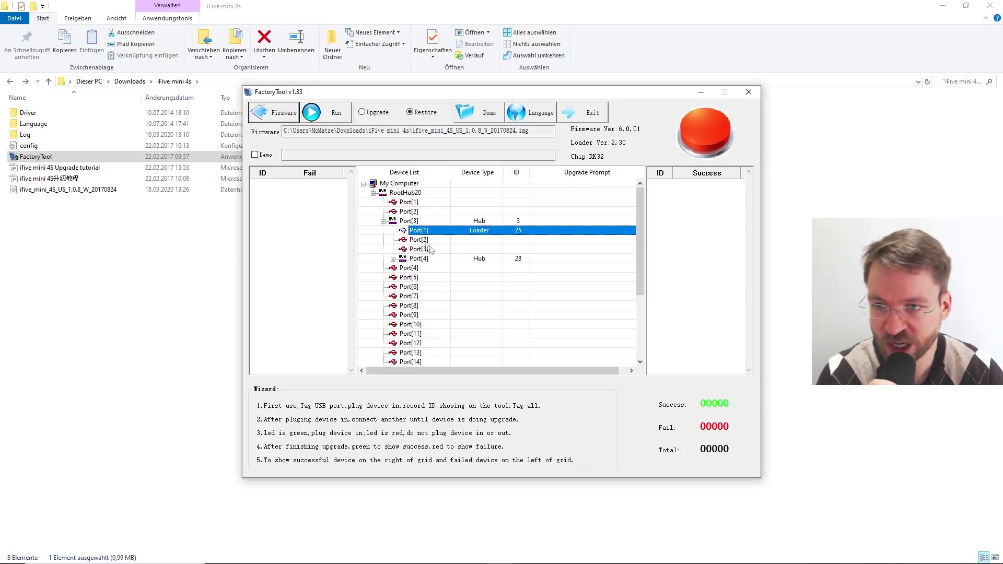
click(325, 120)
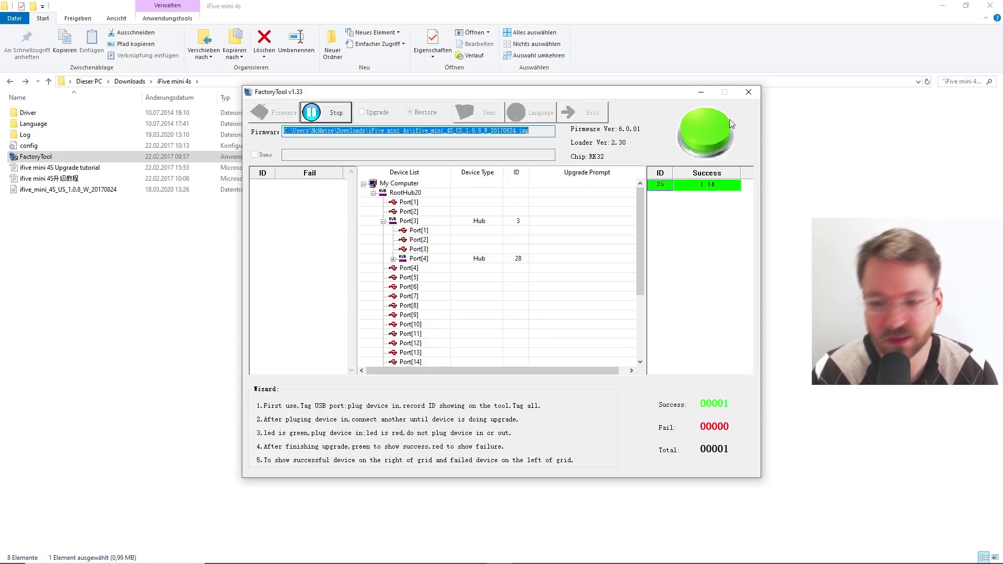
Step: Switch to the TechTablets page in the browser and examine the list of FNF ifive Mini 4S downloads
key(alt+Tab)
key(Tab)
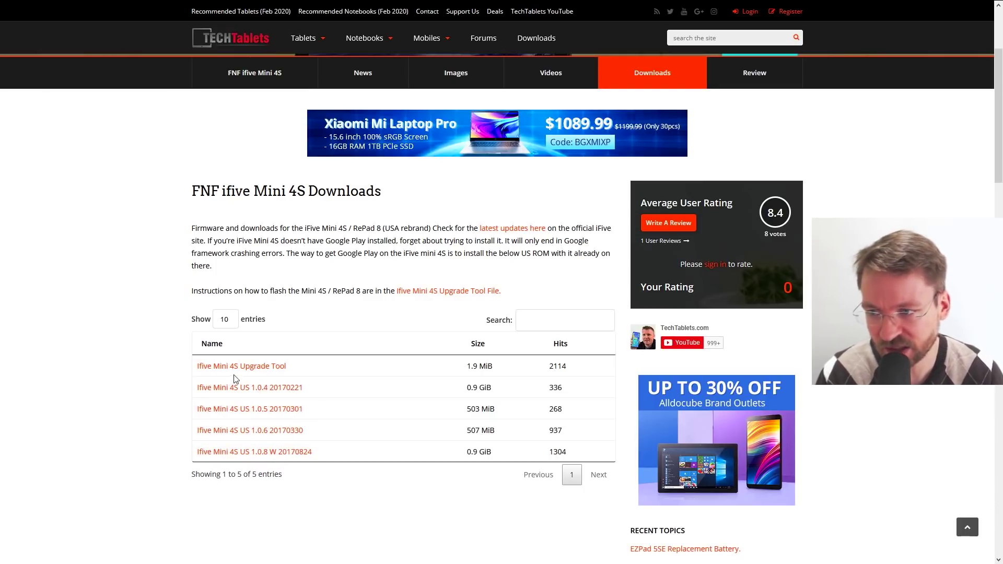
scroll(124, 353, down, 1)
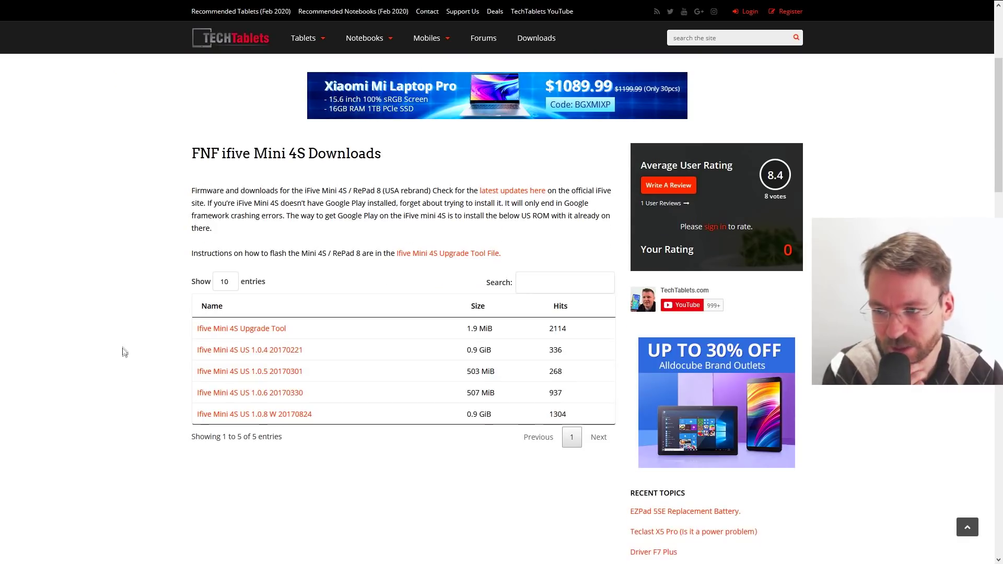